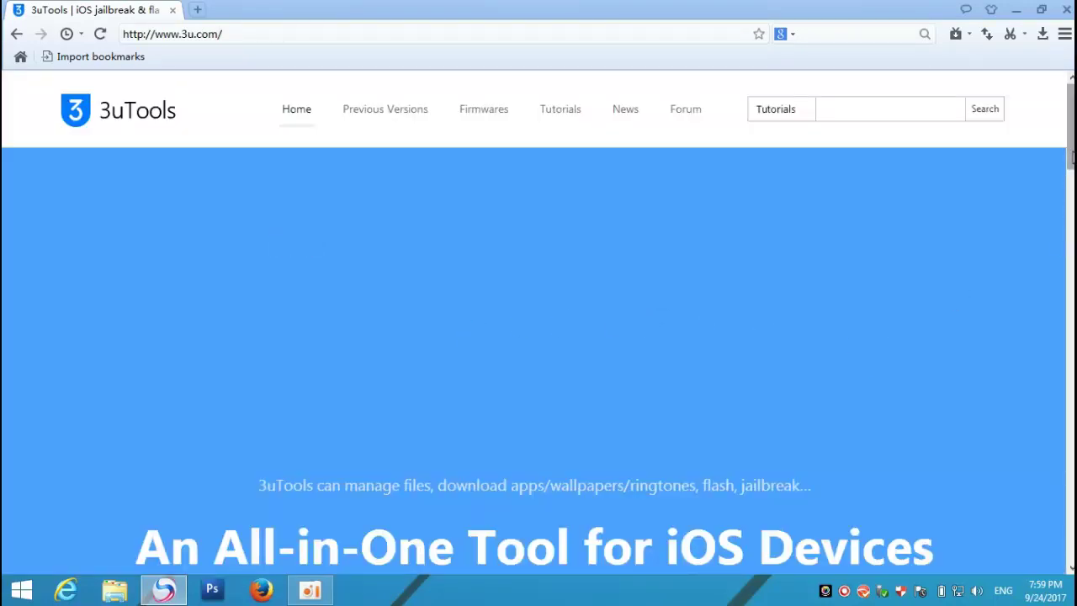
Download 3uTools_v2.15_Setup.exe from the 3uTools home page and open the browser's download manager.
{"action": "scroll", "coordinate": [538, 323], "scroll_direction": "down", "scroll_amount": 1}
{"action": "scroll", "coordinate": [539, 324], "scroll_direction": "down", "scroll_amount": 1}
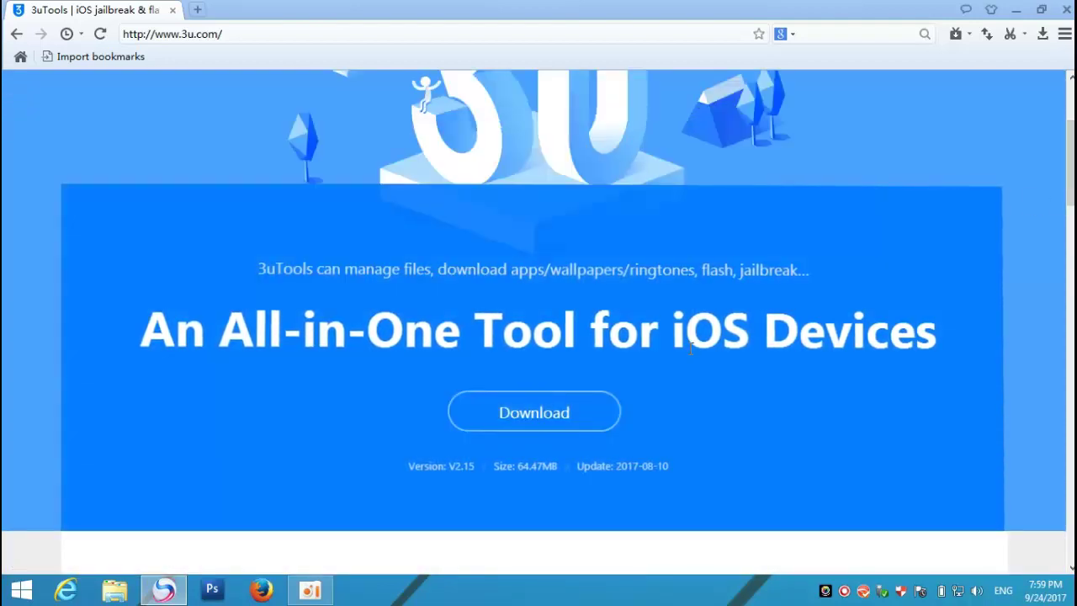
{"action": "left_click", "coordinate": [553, 418]}
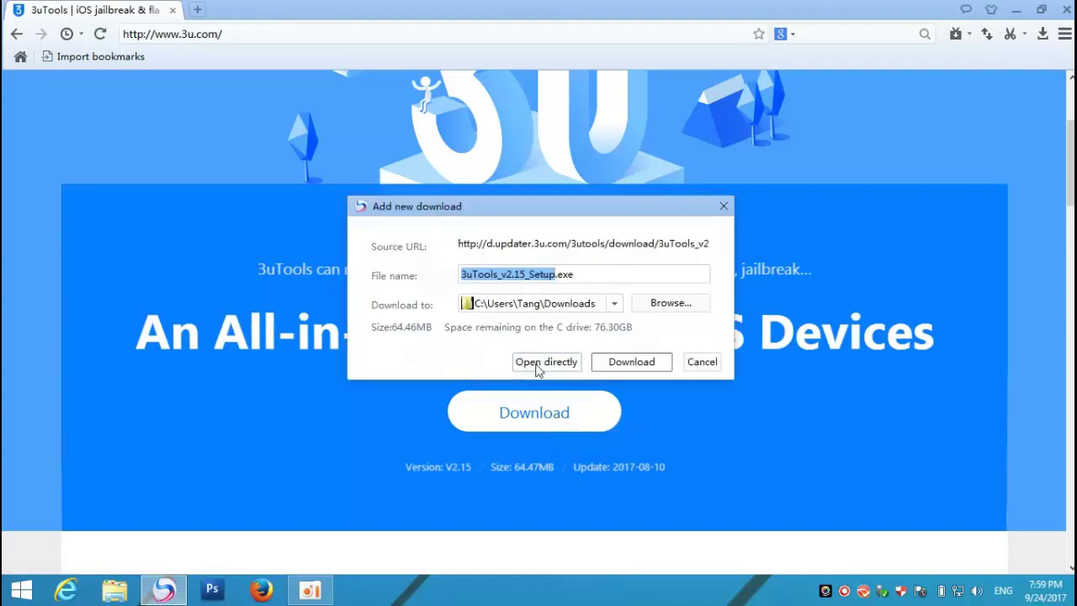
{"action": "left_click", "coordinate": [630, 361]}
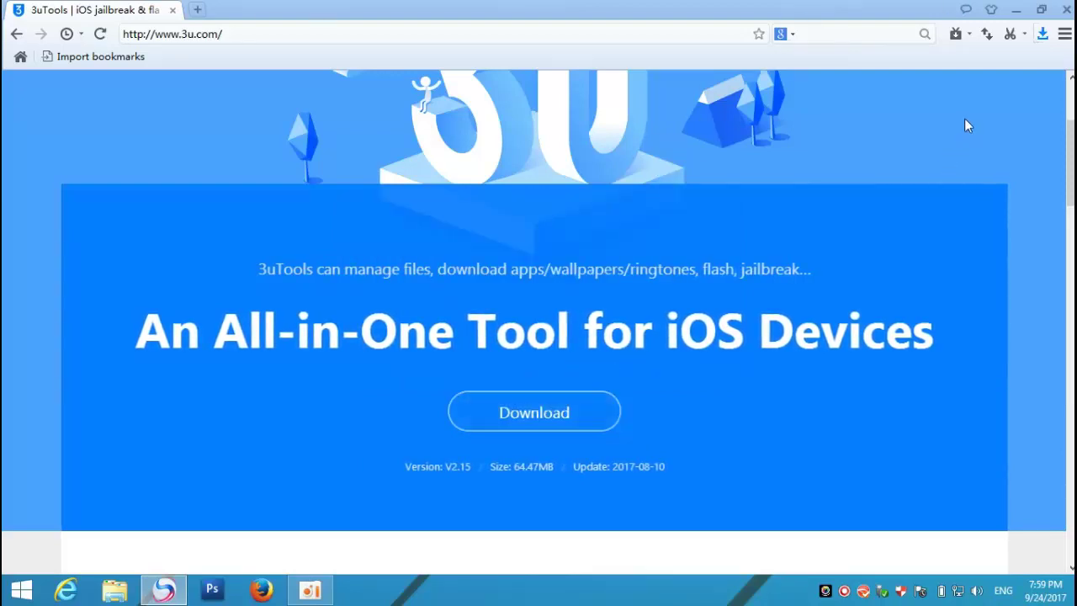
{"action": "left_click", "coordinate": [1042, 36]}
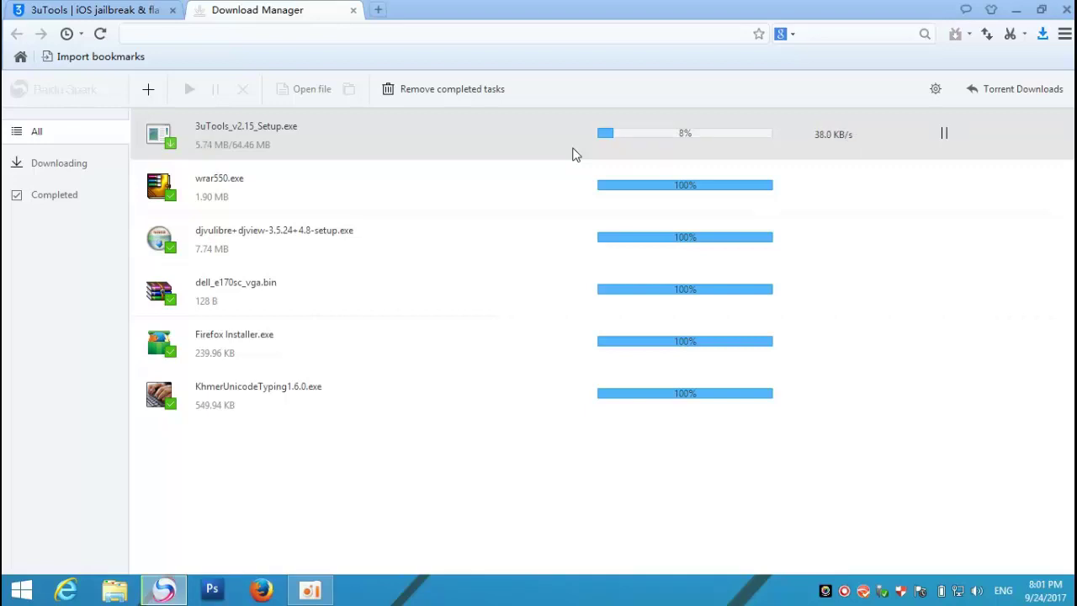
{"action": "left_click", "coordinate": [313, 594]}
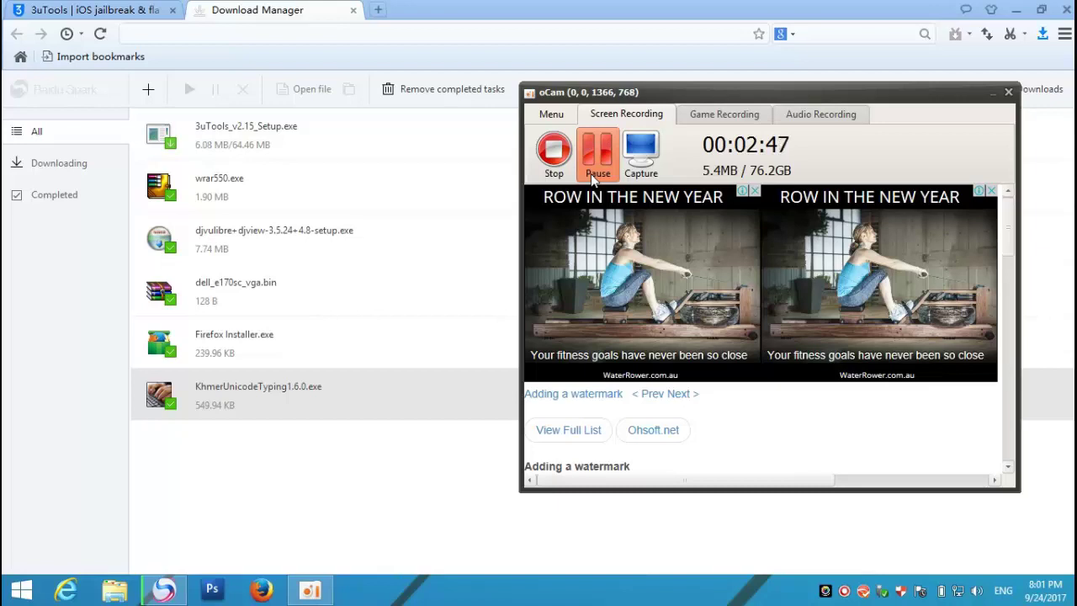
{"action": "left_click", "coordinate": [591, 173]}
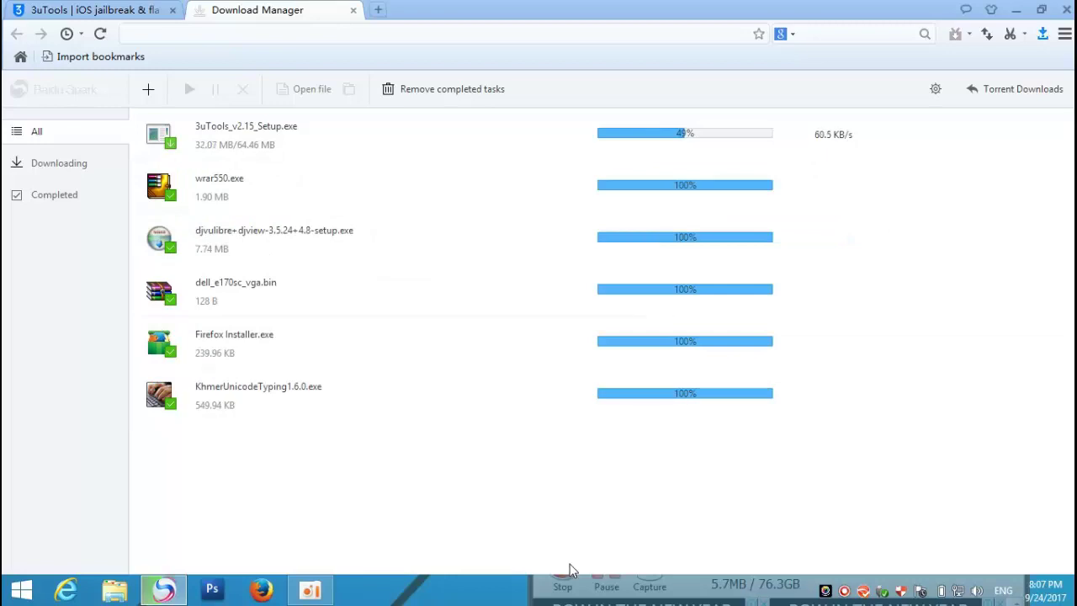
{"action": "left_click", "coordinate": [310, 589]}
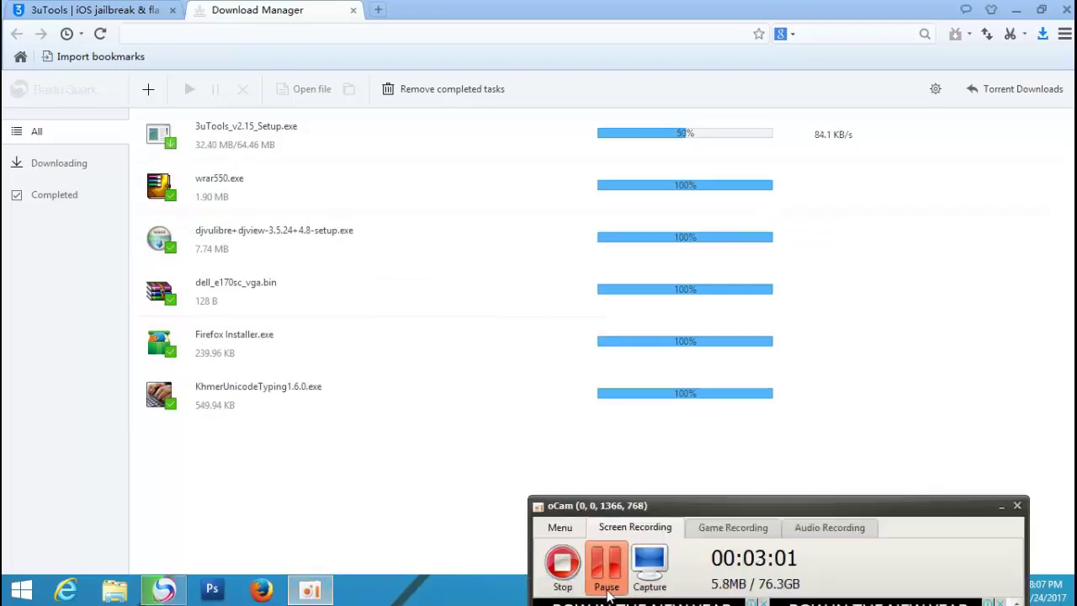
{"action": "left_click", "coordinate": [737, 464]}
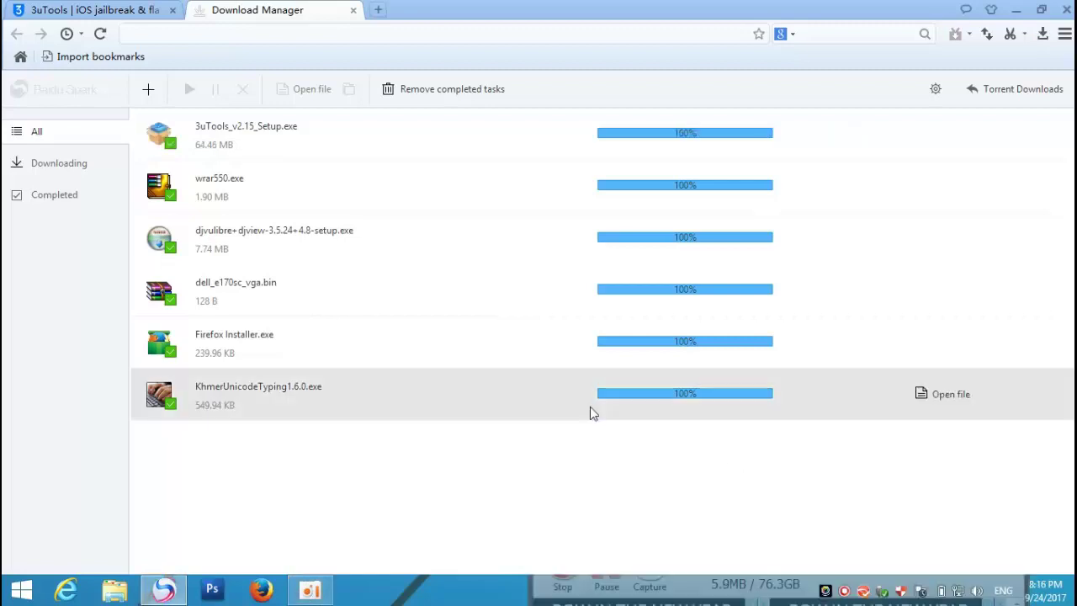
Run the downloaded 3uTools_v2.15_Setup.exe from the download list.
{"action": "left_click", "coordinate": [282, 150]}
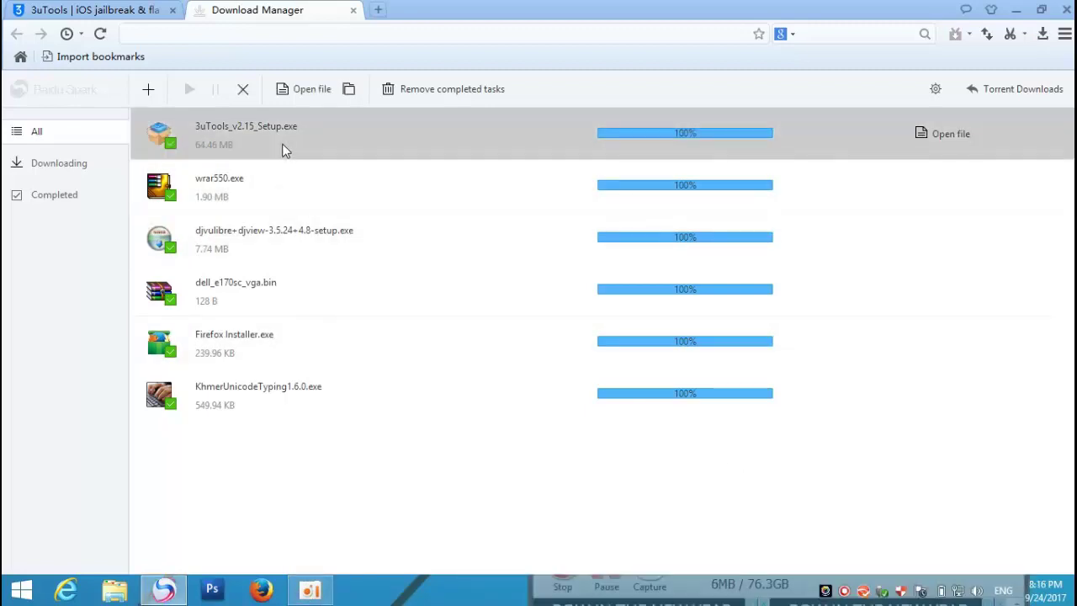
{"action": "right_click", "coordinate": [282, 148]}
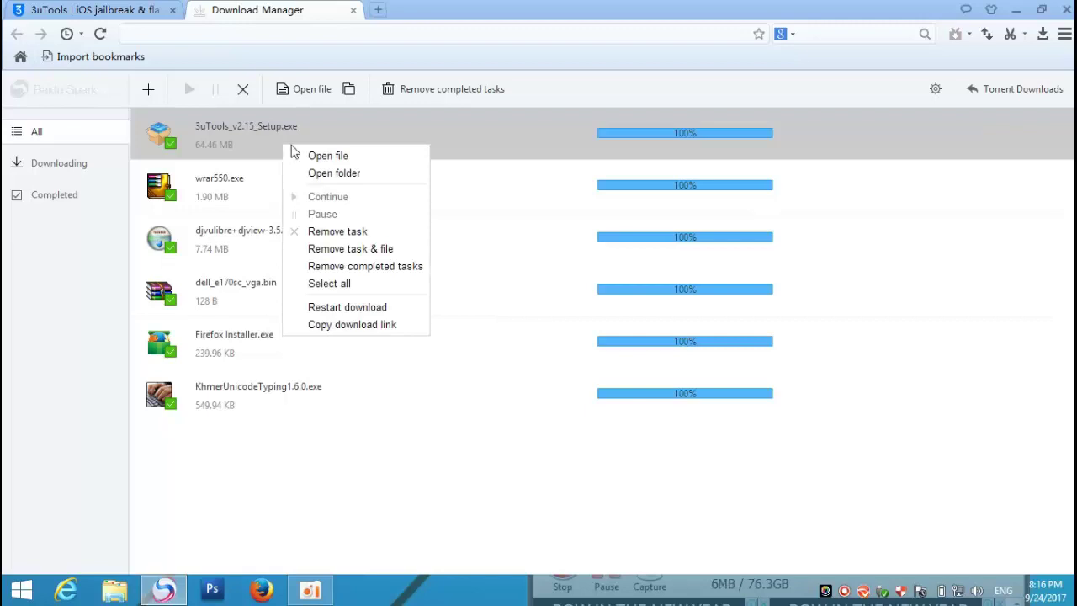
{"action": "left_click", "coordinate": [306, 154]}
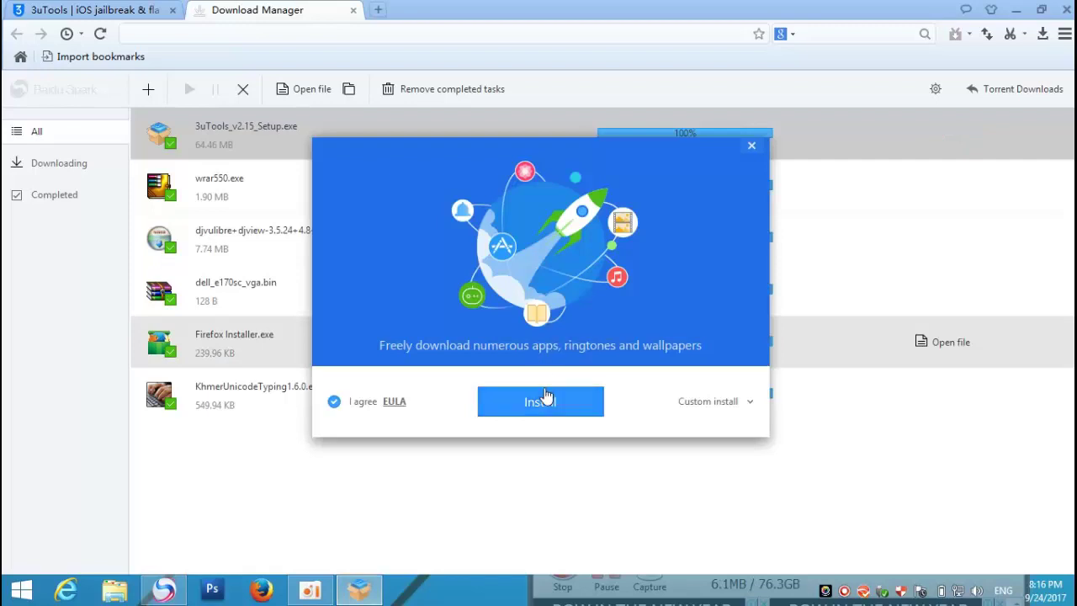
Install 3uTools with the EULA accepted, the install location C:\Program Files\3uTools\ and the data location D:\3uTools.
{"action": "left_click", "coordinate": [334, 402]}
{"action": "left_click", "coordinate": [334, 402]}
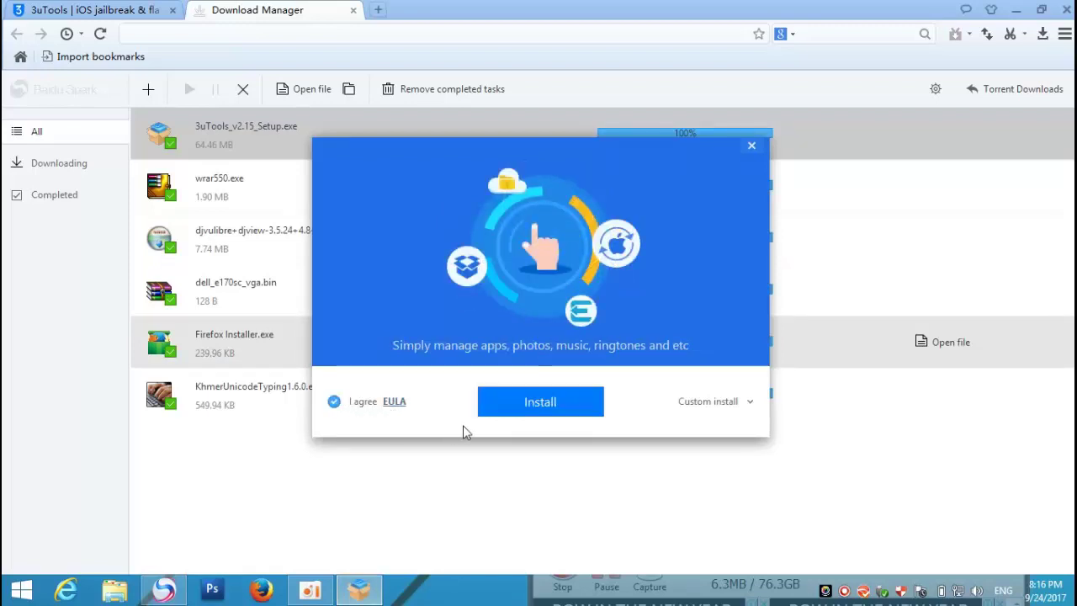
{"action": "left_click", "coordinate": [740, 408]}
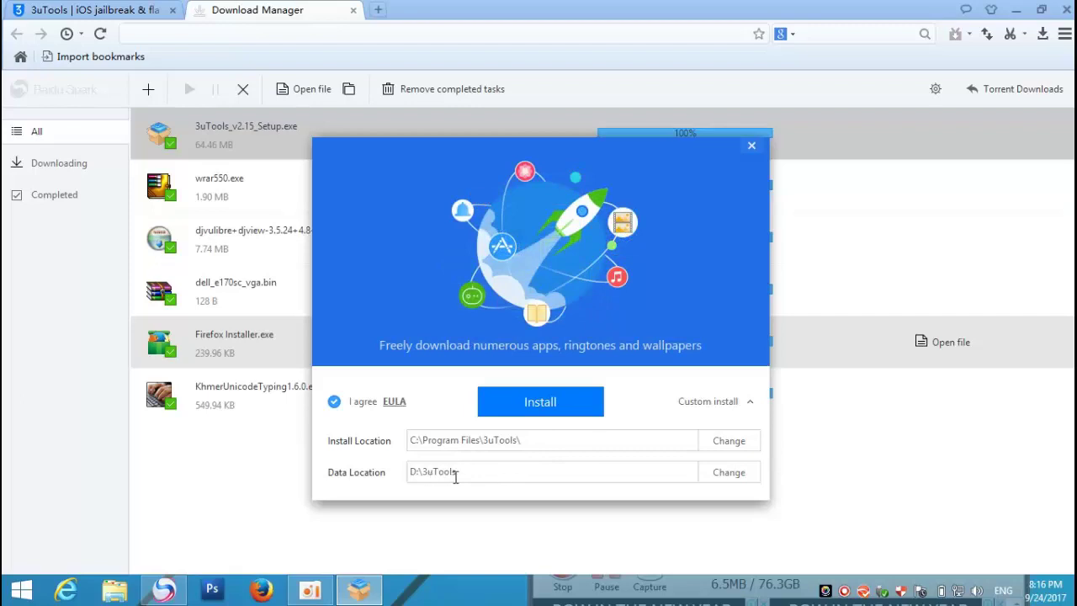
{"action": "left_click", "coordinate": [512, 407]}
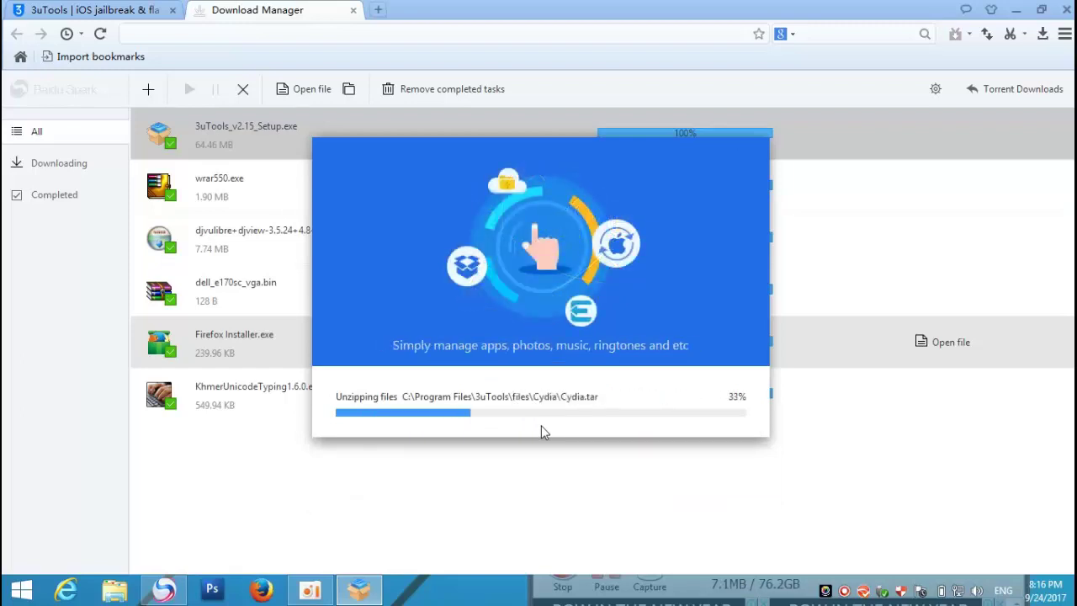
Close the download manager and the browser, and minimize the screen recorder window.
{"action": "left_click", "coordinate": [352, 11]}
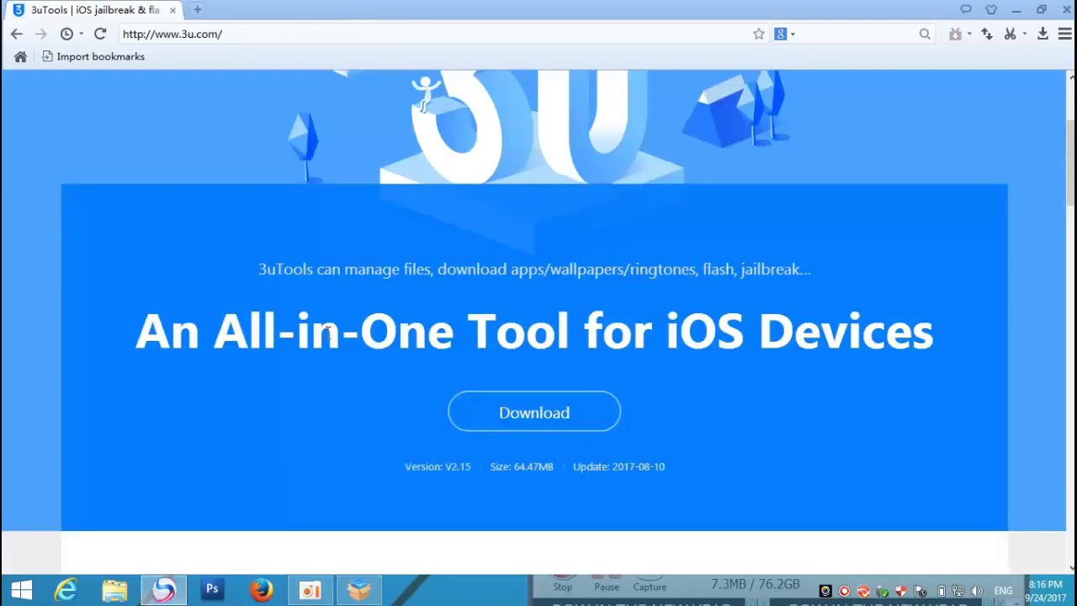
{"action": "left_click", "coordinate": [1066, 10]}
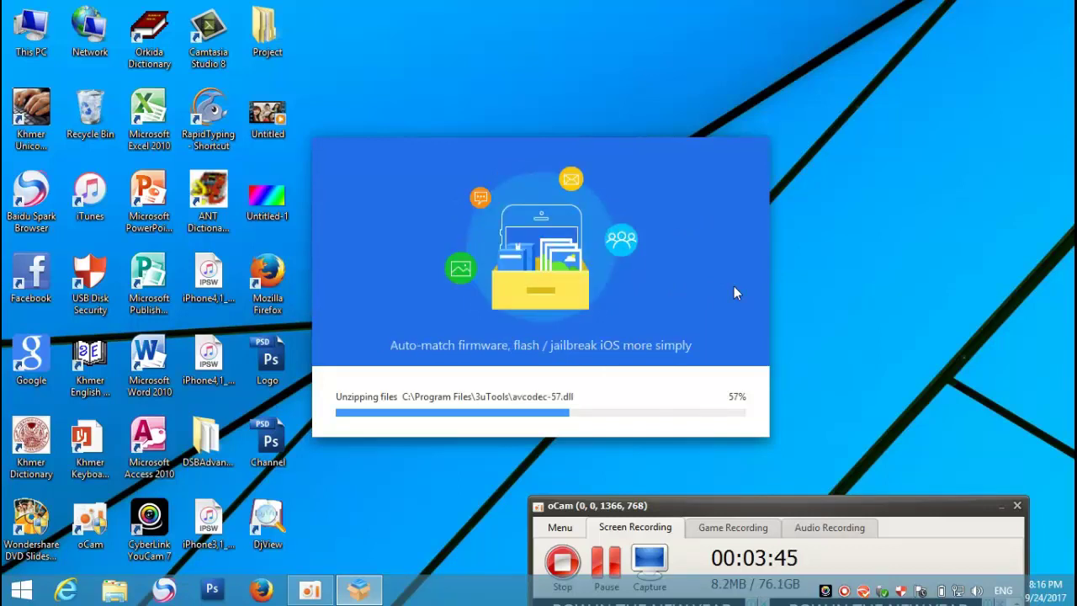
{"action": "left_click", "coordinate": [996, 506]}
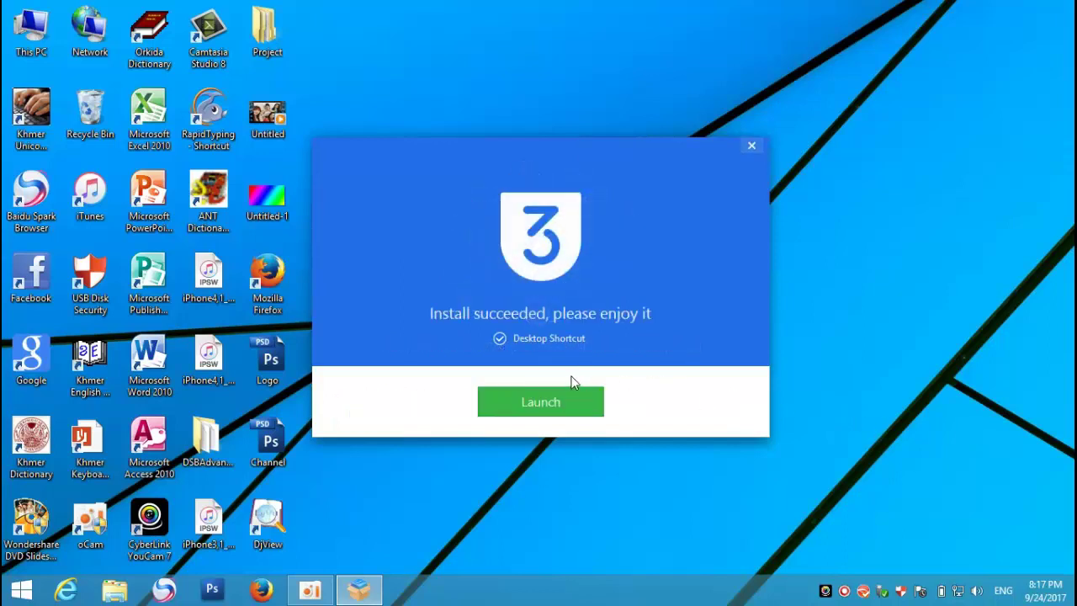
Launch 3uTools from the finished installer, open the Flash & JB section and dismiss the connection reminder.
{"action": "left_click", "coordinate": [529, 403]}
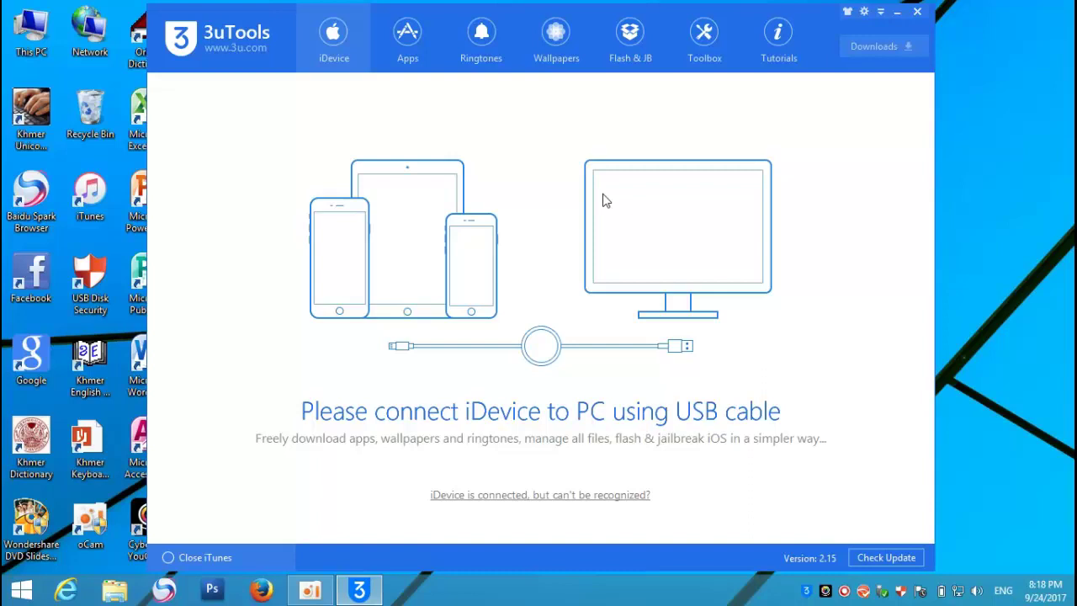
{"action": "left_click", "coordinate": [626, 52]}
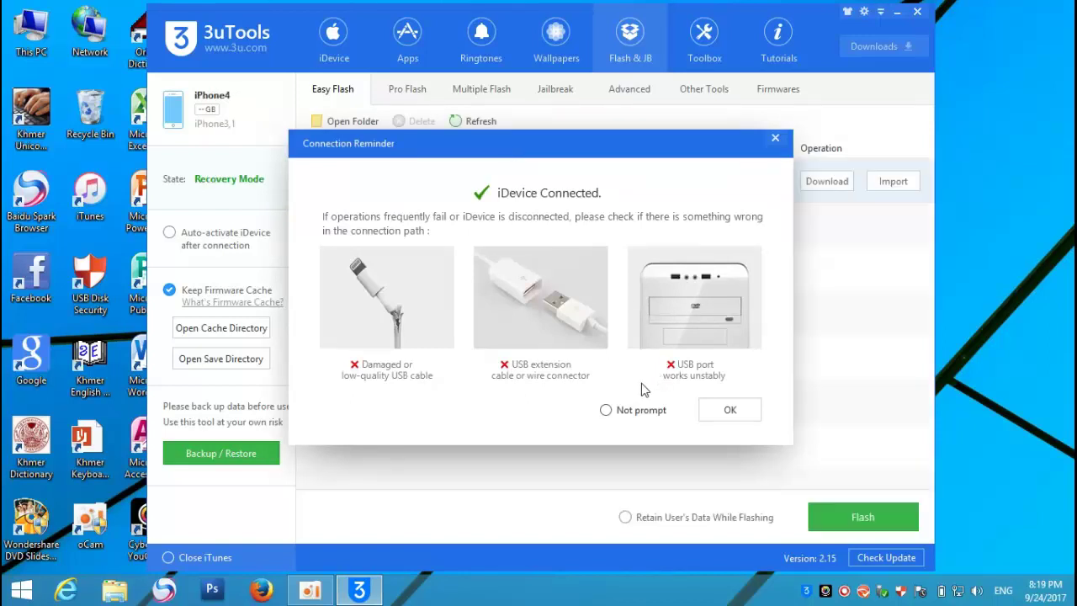
{"action": "left_click", "coordinate": [712, 415]}
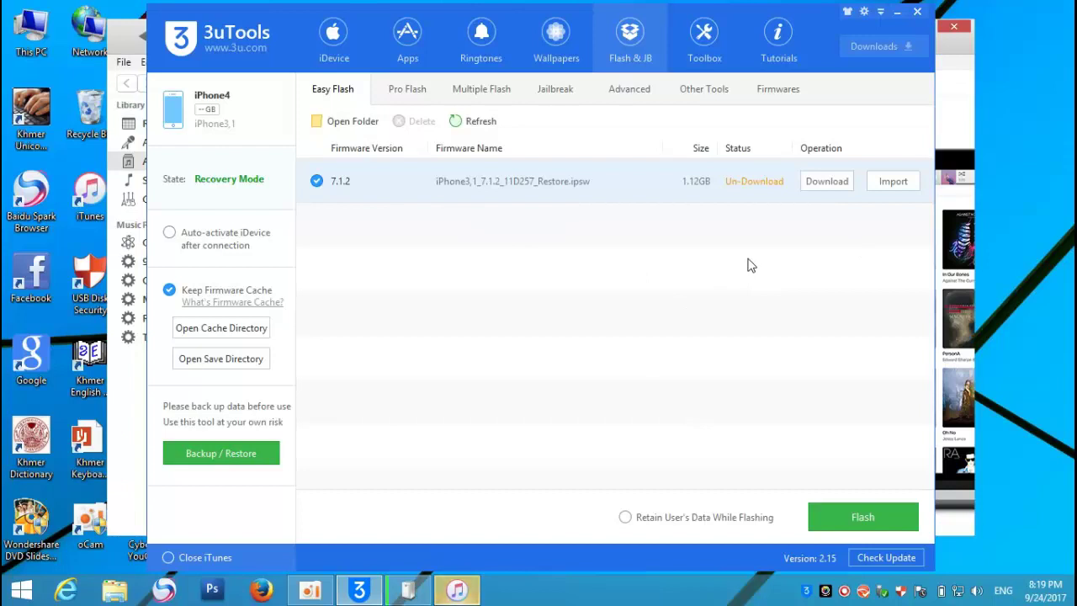
Stop the iPhone software update check in iTunes, dismiss its restore and new-version prompts without downloading, and close iTunes.
{"action": "left_click", "coordinate": [952, 26]}
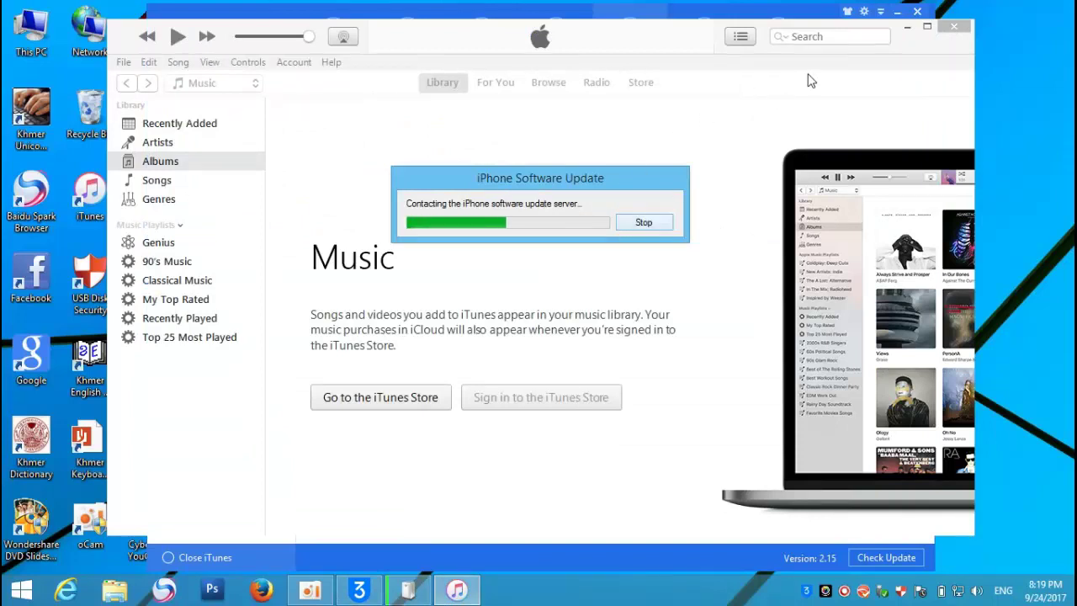
{"action": "left_click", "coordinate": [642, 224]}
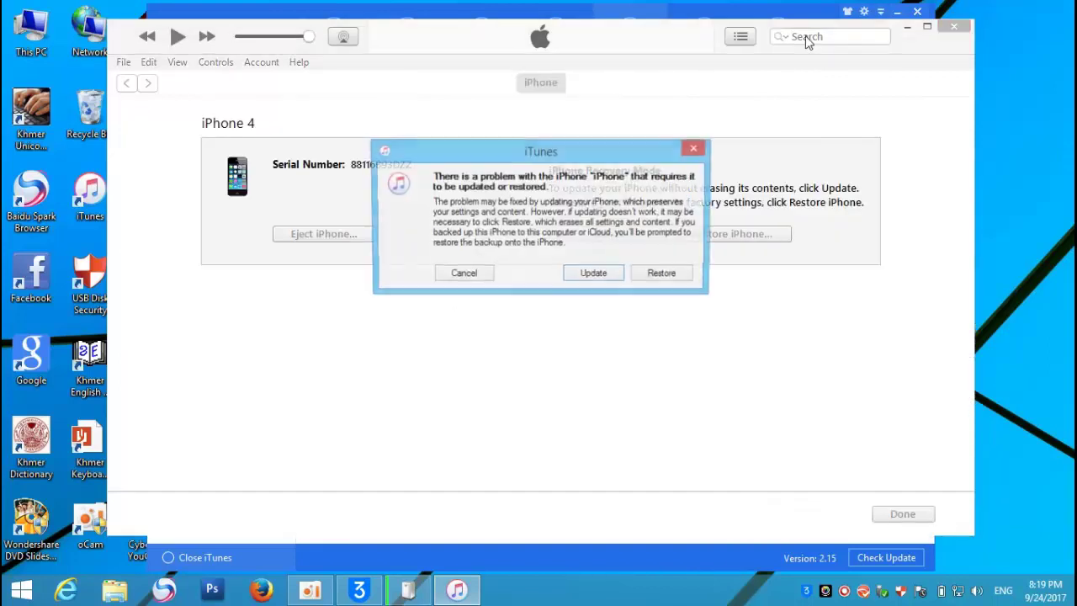
{"action": "left_click", "coordinate": [694, 149]}
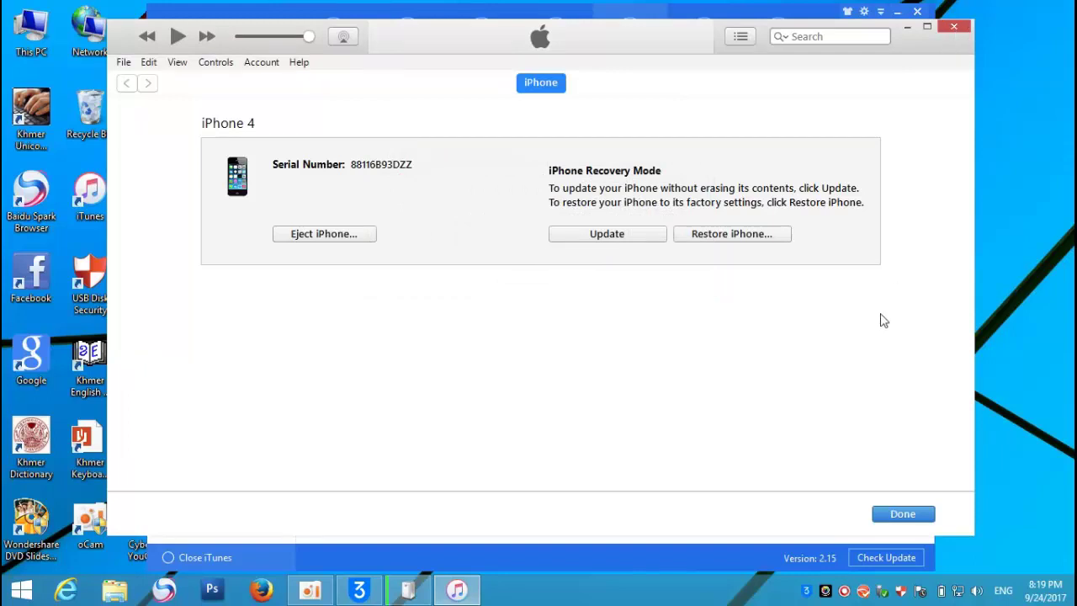
{"action": "left_click", "coordinate": [893, 513]}
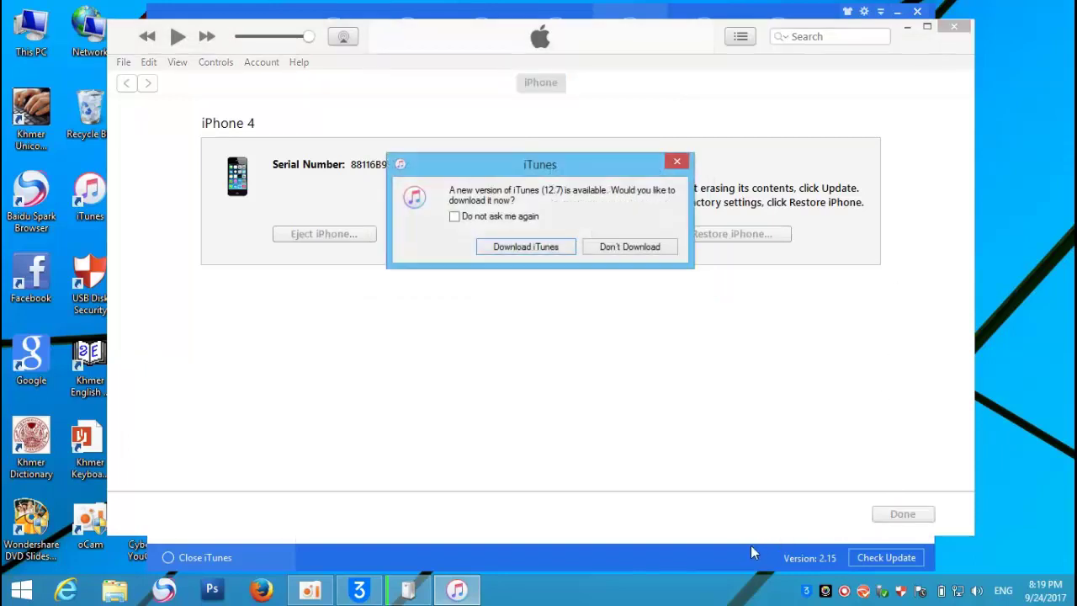
{"action": "left_click", "coordinate": [639, 247]}
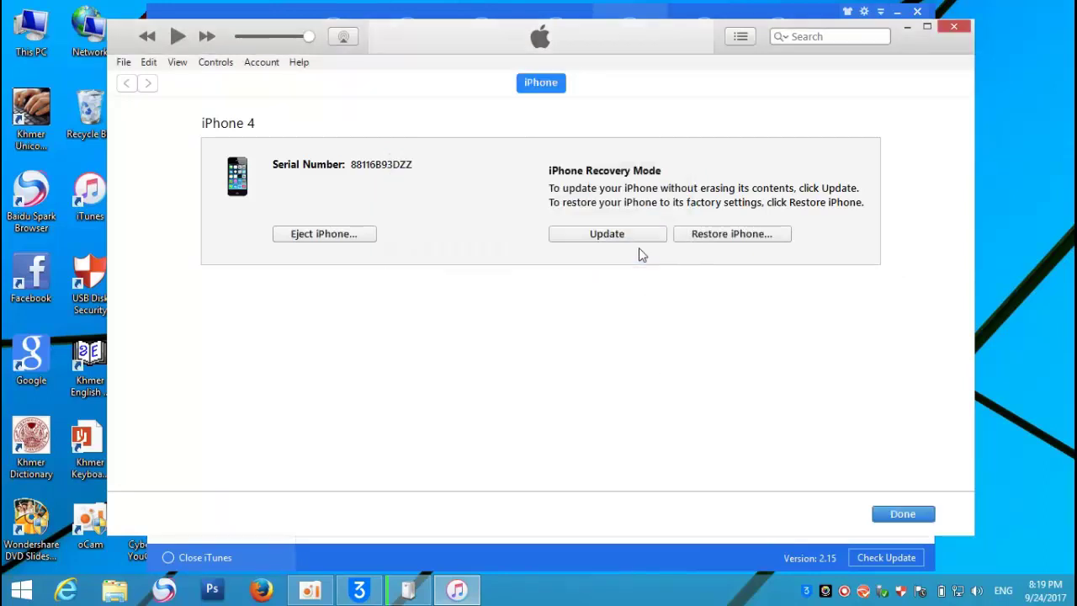
{"action": "left_click", "coordinate": [958, 28]}
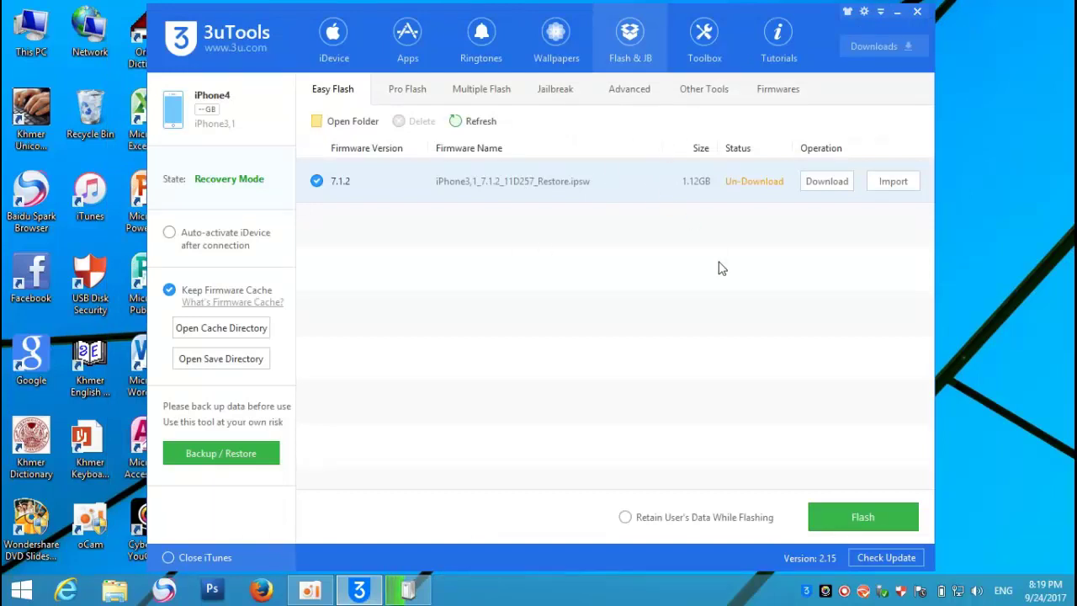
Import the iPhone3,1_7.1.2_11D257_Restore firmware file from the Desktop folder into 3uTools.
{"action": "left_click", "coordinate": [896, 190]}
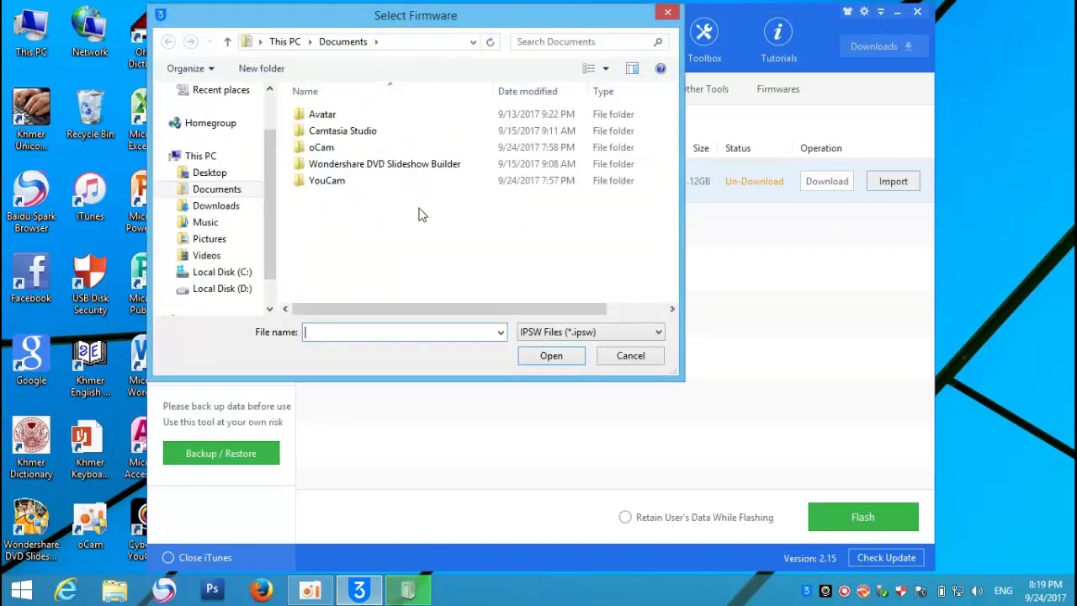
{"action": "left_click", "coordinate": [223, 176]}
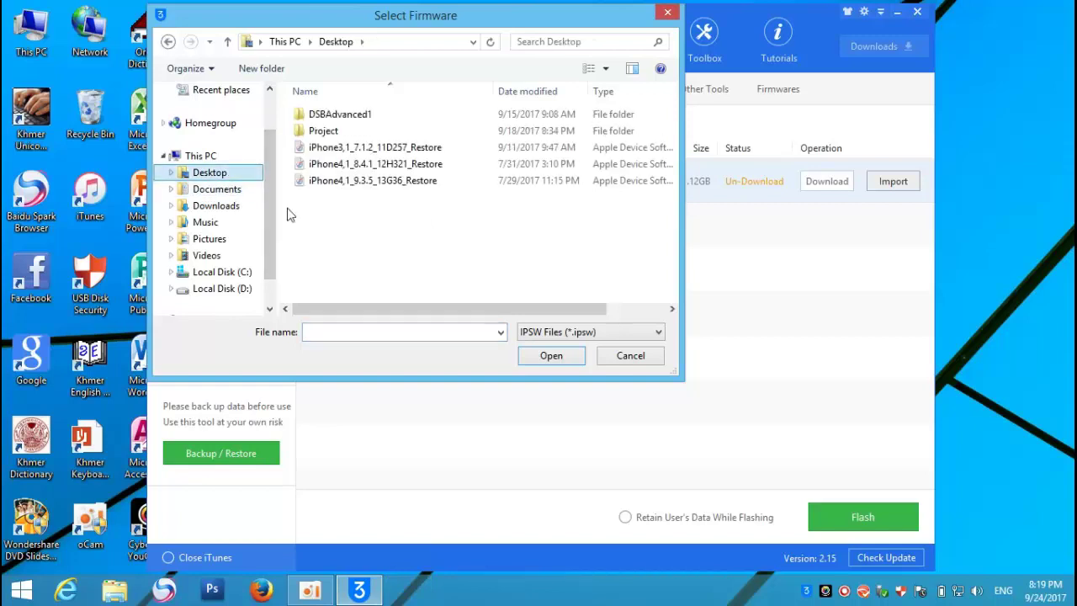
{"action": "left_click", "coordinate": [380, 155]}
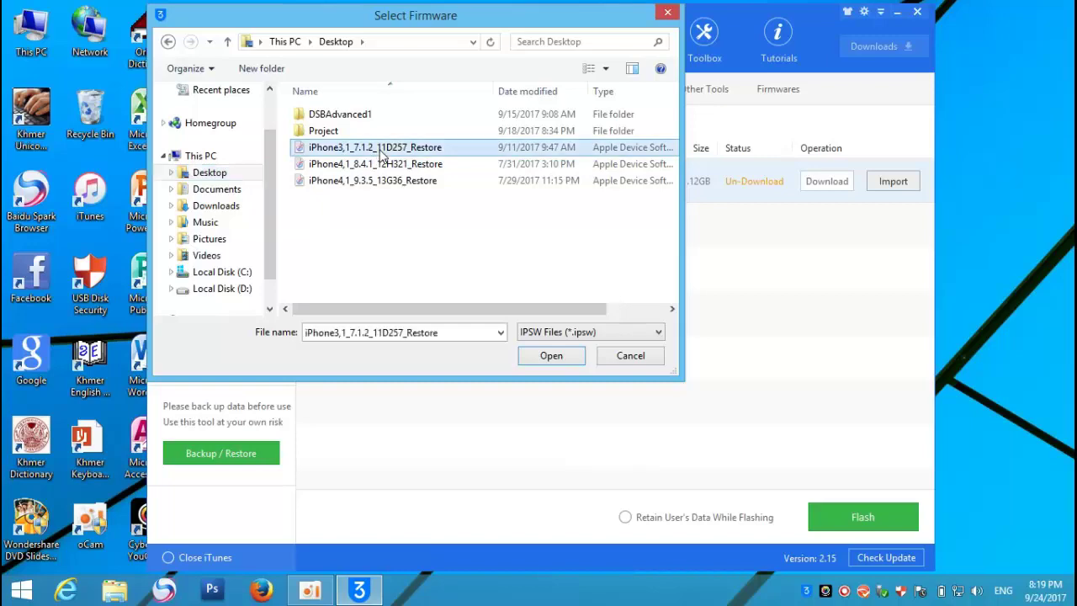
{"action": "left_click", "coordinate": [531, 356]}
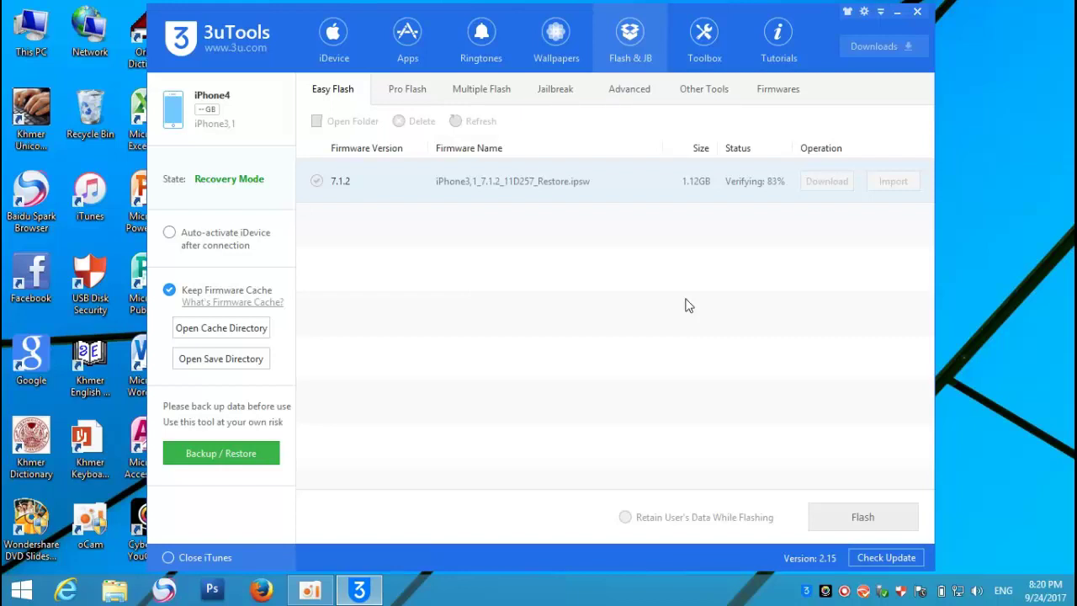
{"action": "left_click", "coordinate": [308, 592]}
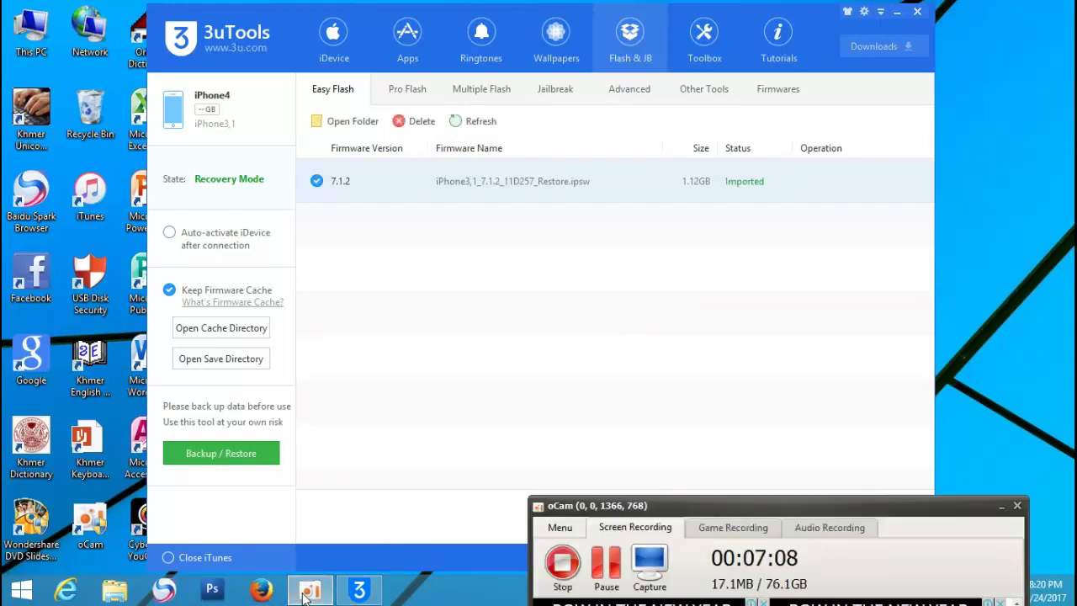
{"action": "left_click", "coordinate": [308, 592]}
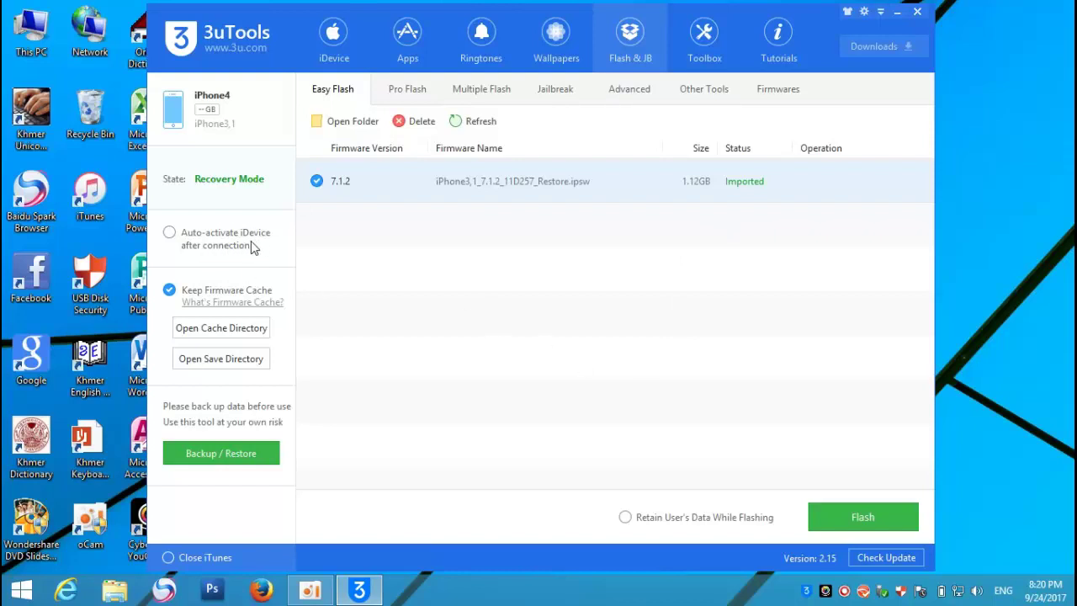
Enable auto-activation after connection and flash the iPhone 4 with the imported 7.1.2 firmware without retaining user data.
{"action": "left_click", "coordinate": [169, 235]}
{"action": "left_click", "coordinate": [852, 519]}
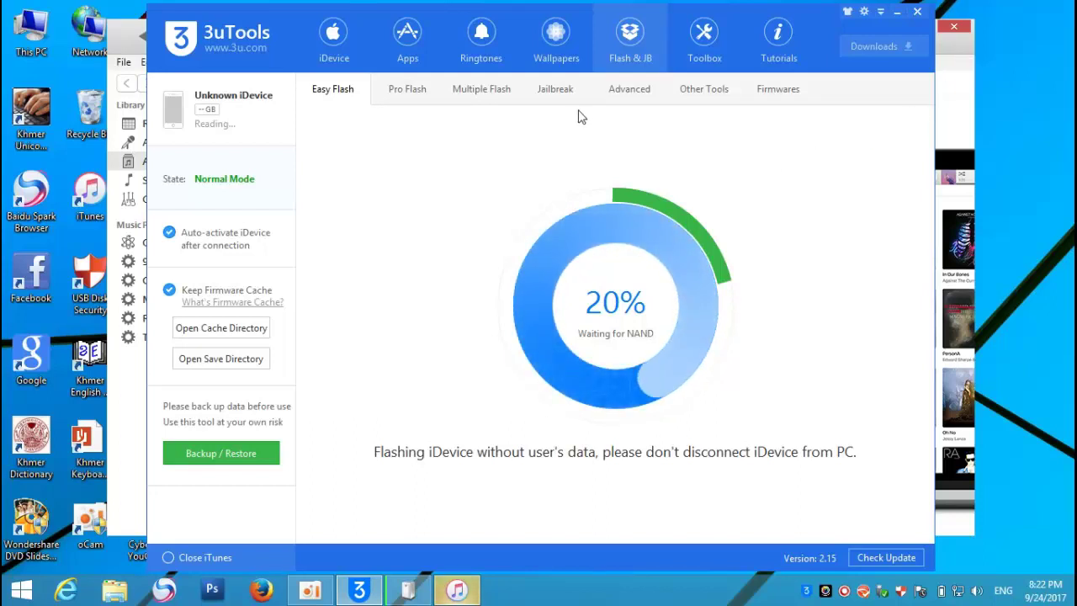
Minimize the iTunes window that opened during flashing and acknowledge the completed clean flash in 3uTools.
{"action": "left_click", "coordinate": [128, 38]}
{"action": "double_click", "coordinate": [126, 37]}
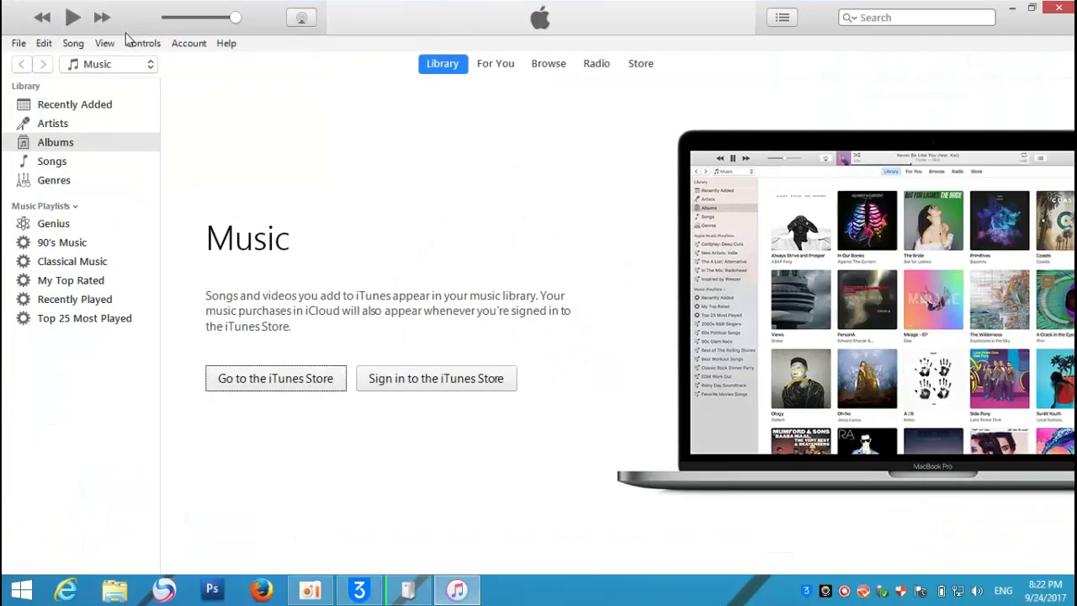
{"action": "left_click", "coordinate": [1013, 8]}
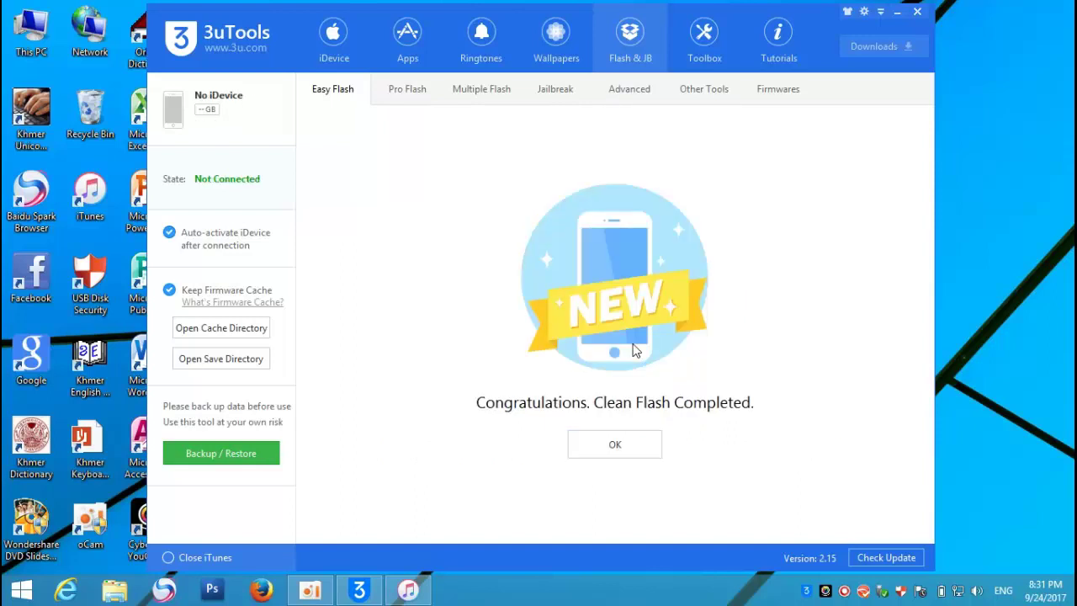
{"action": "left_click", "coordinate": [611, 445]}
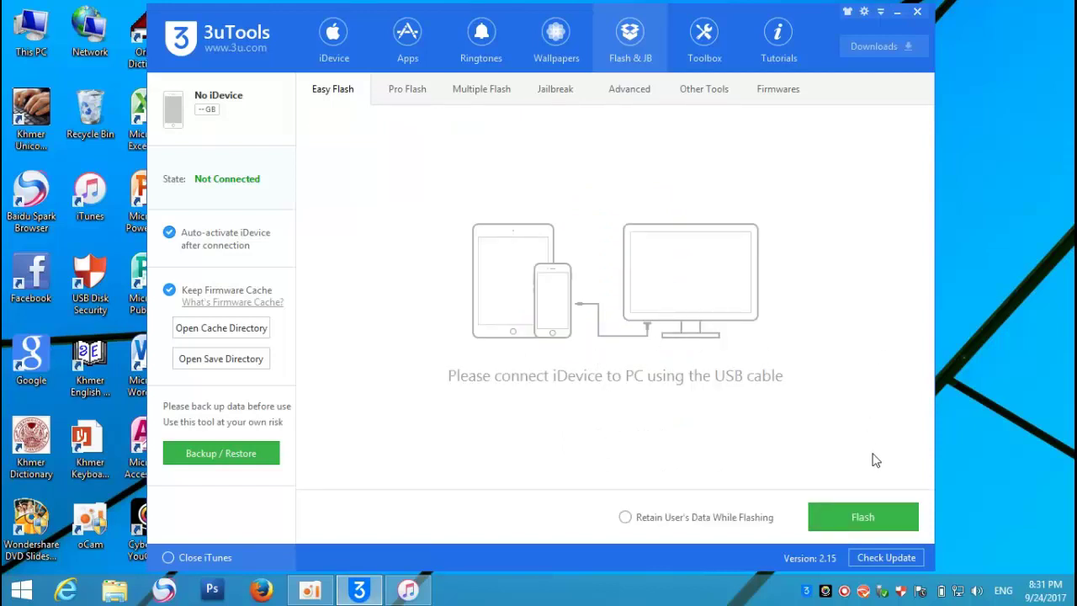
{"action": "left_click", "coordinate": [310, 590]}
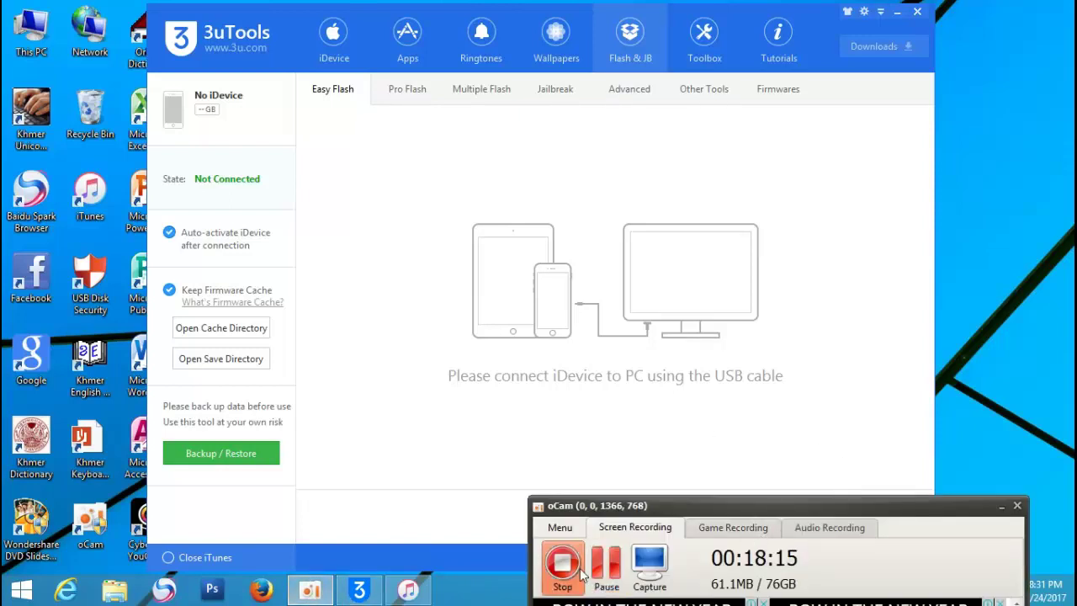